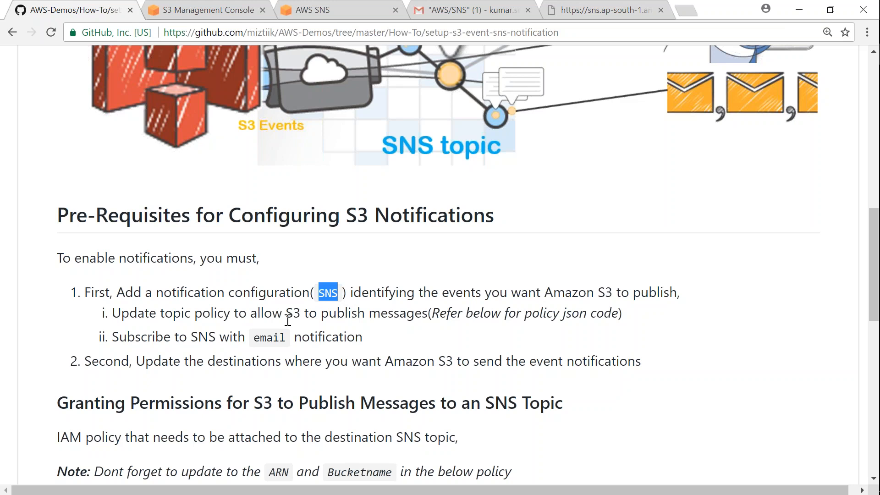
# Step: Highlight the guide's 'Subscribe to SNS' step, then switch to the logz-output bucket in S3
pyautogui.moveTo(135, 338); pyautogui.dragTo(241, 343)
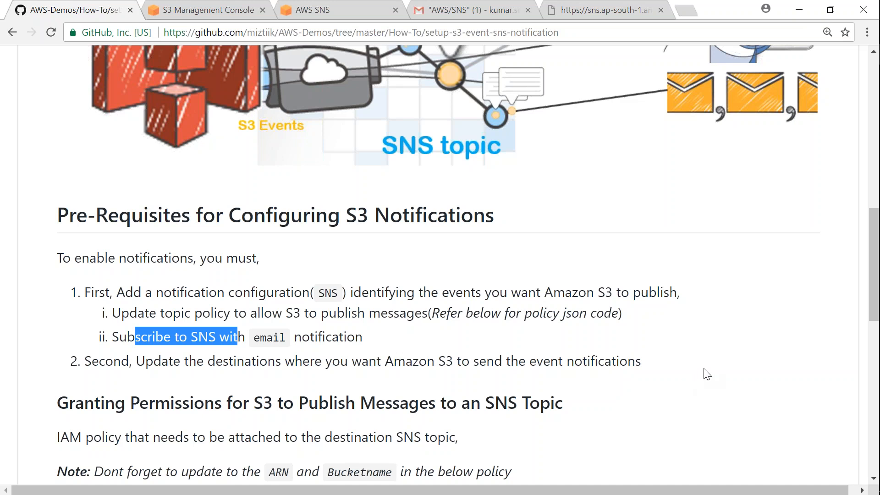
pyautogui.hotkey('ctrl', 'Tab')
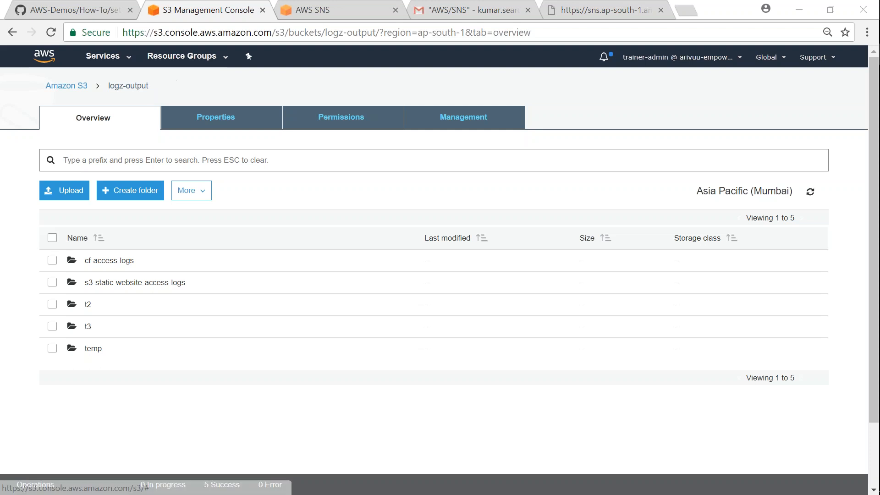
# Step: Create topic S3-Event-Notifier, shortening its copied name to the display name S3-Event
pyautogui.click(315, 14)
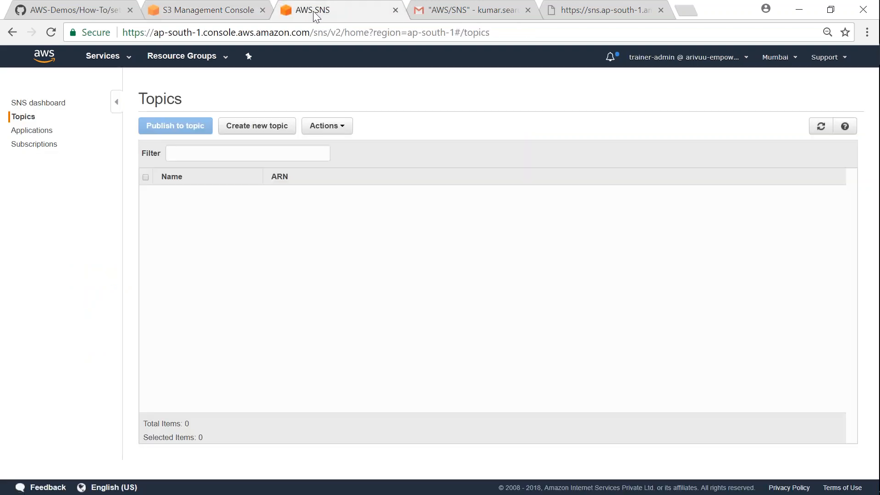
pyautogui.click(268, 130)
pyautogui.click(338, 178)
pyautogui.write('S3-Event')
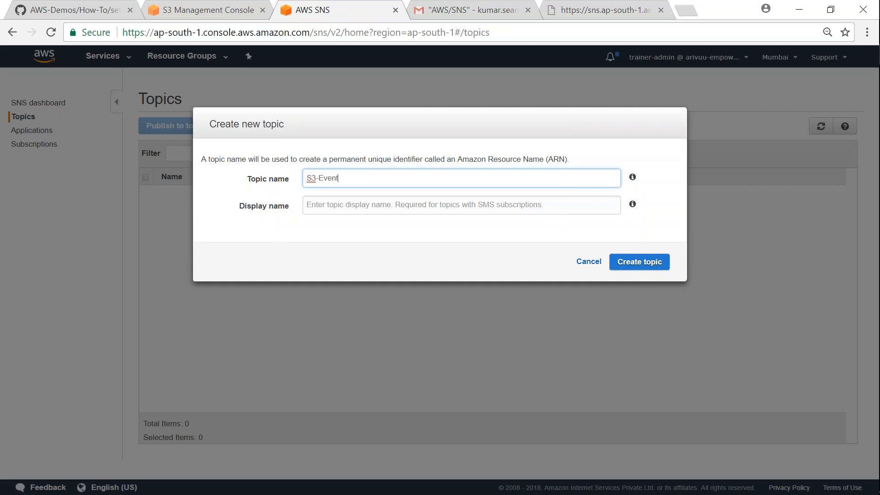
pyautogui.write('-Notifier')
pyautogui.hotkey('ctrl', 'a')
pyautogui.hotkey('ctrl', 'c')
pyautogui.press('Tab')
pyautogui.hotkey('ctrl', 'v')
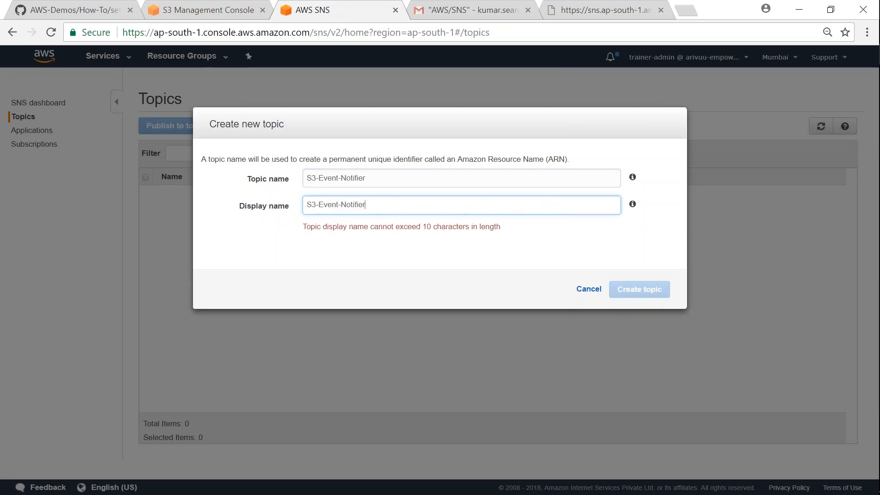
pyautogui.press('BackSpace')
pyautogui.press('BackSpace')
pyautogui.press('BackSpace')
pyautogui.press('BackSpace')
pyautogui.press('BackSpace')
pyautogui.press('BackSpace')
pyautogui.press('BackSpace')
pyautogui.press('BackSpace')
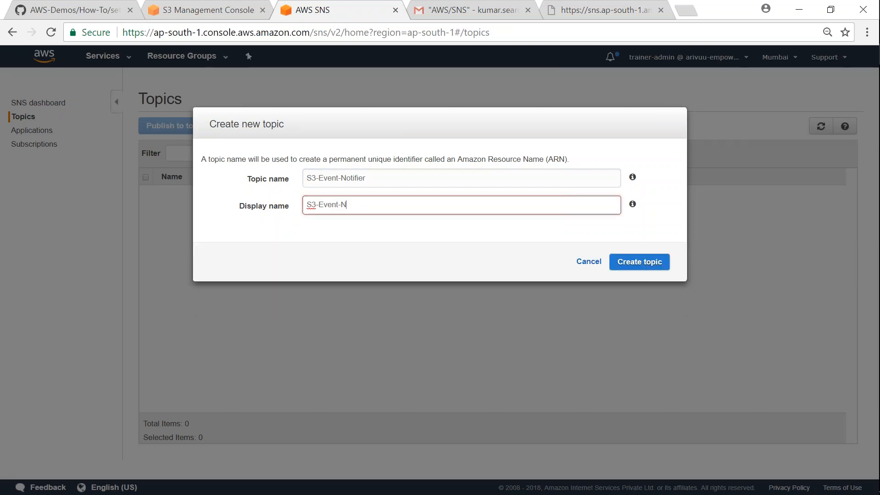
pyautogui.click(646, 266)
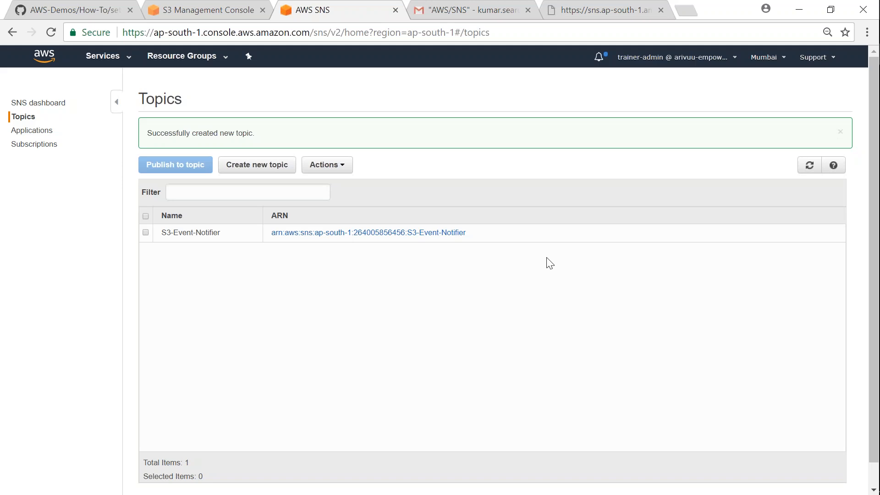
# Step: Open the S3-Event-Notifier topic policy in Advanced view and select the Resource line's ARN
pyautogui.click(146, 233)
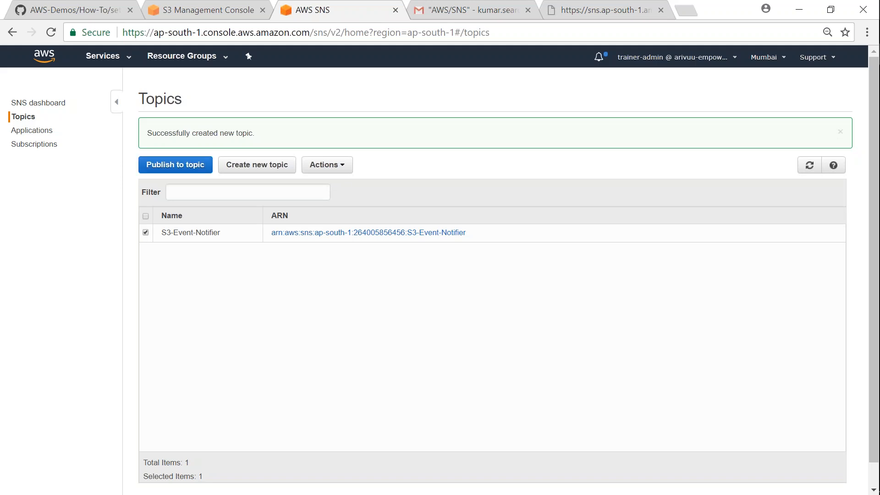
pyautogui.click(333, 173)
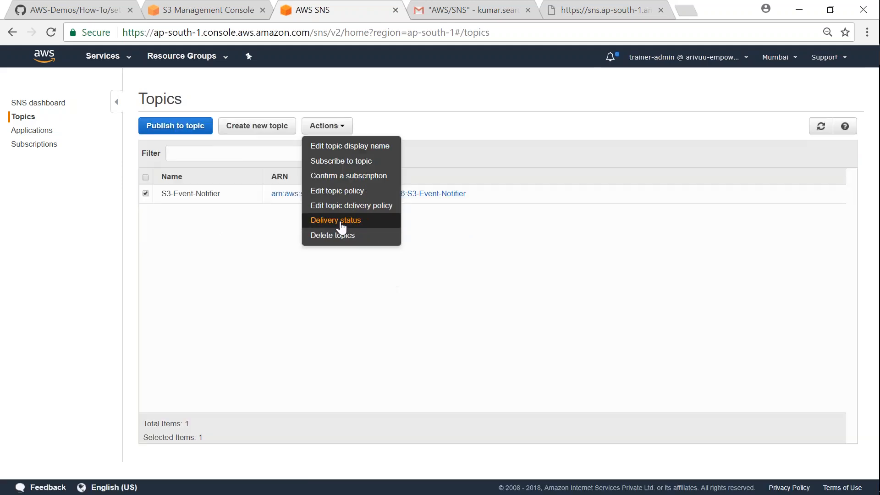
pyautogui.click(337, 195)
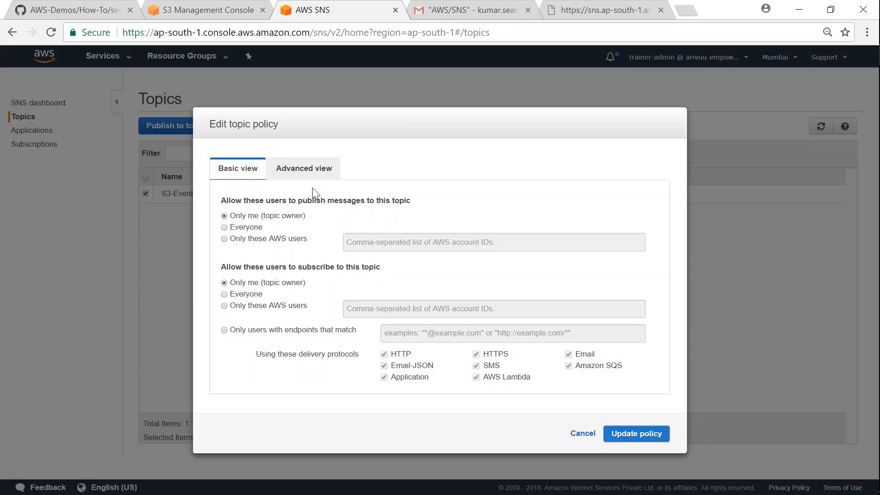
pyautogui.click(311, 176)
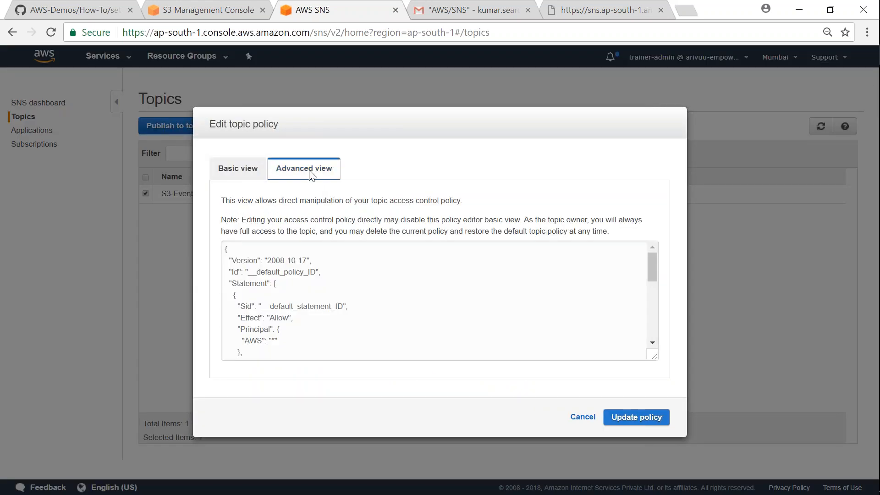
pyautogui.scroll(-5, 303, 282)
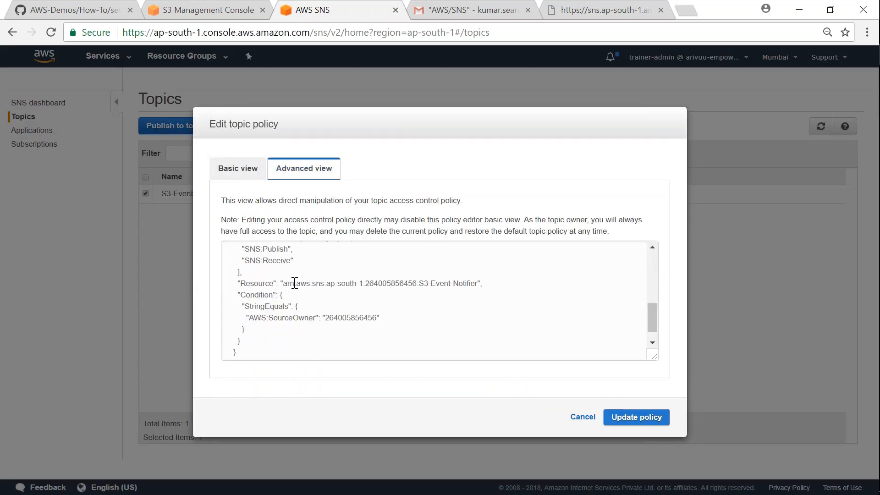
pyautogui.moveTo(283, 283); pyautogui.dragTo(479, 292)
# Step: Bring the guide's example SNS policy into Sublime Text and select its SNS ARN placeholder
pyautogui.click(73, 10)
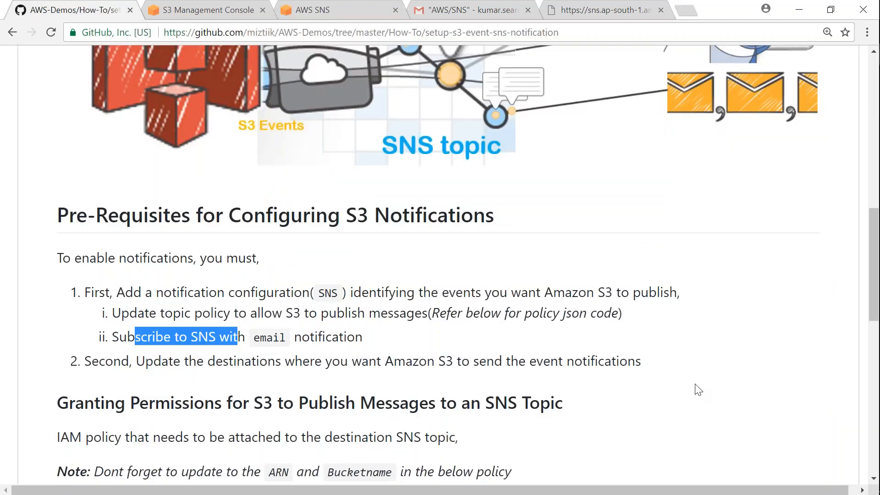
pyautogui.scroll(-7, 272, 316)
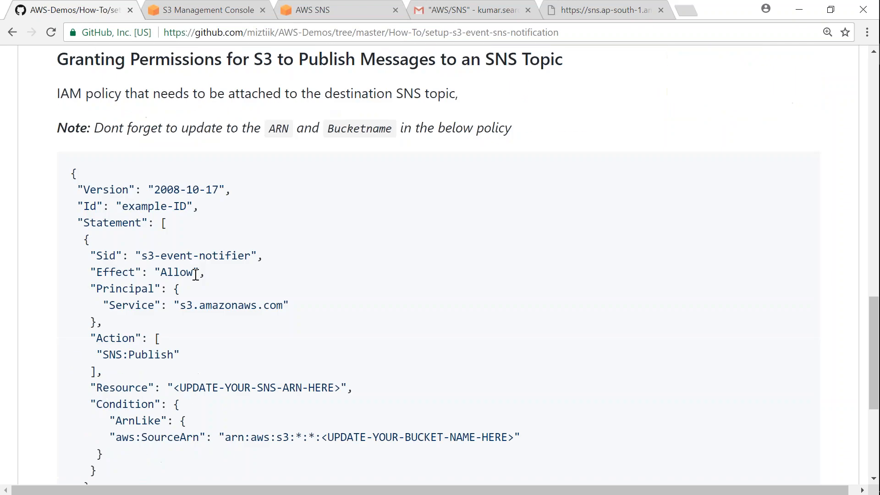
pyautogui.moveTo(74, 175); pyautogui.dragTo(81, 387)
pyautogui.moveTo(175, 250); pyautogui.dragTo(341, 251)
pyautogui.moveTo(322, 299); pyautogui.dragTo(510, 303)
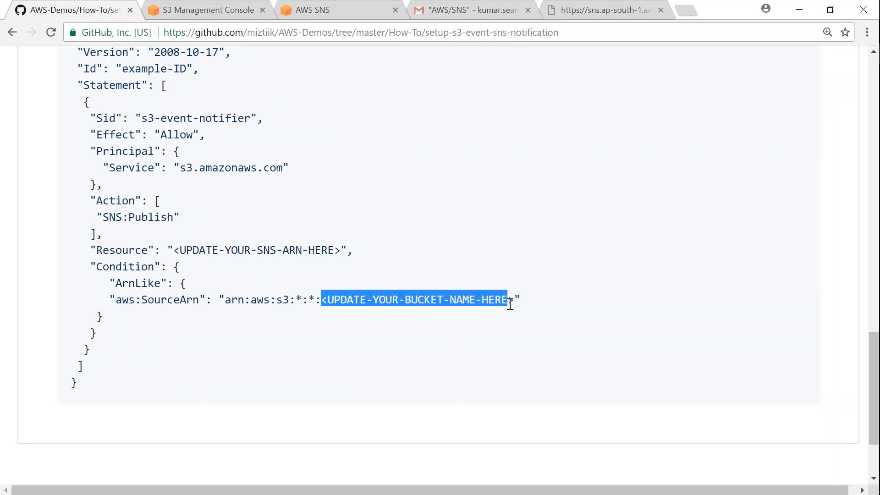
pyautogui.click(535, 305)
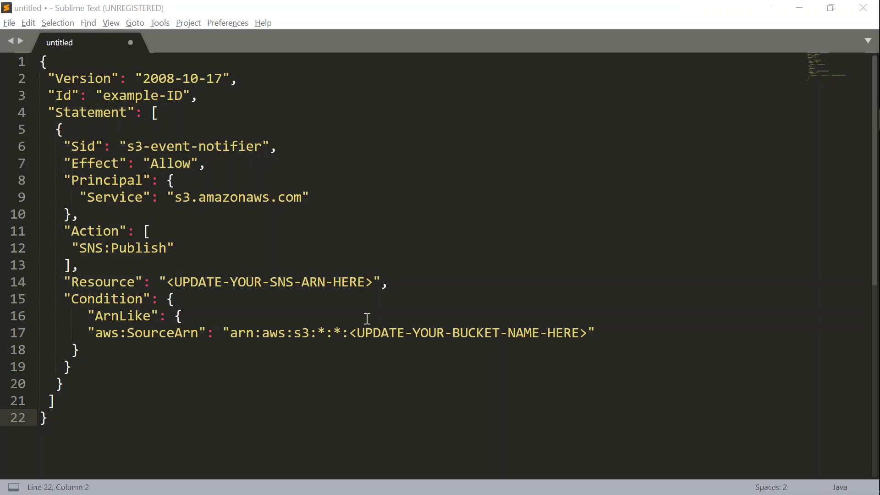
pyautogui.moveTo(166, 282); pyautogui.dragTo(372, 284)
# Step: Paste the topic ARN into the policy and replace the bucket placeholder with logz-output
pyautogui.hotkey('ctrl', 'v')
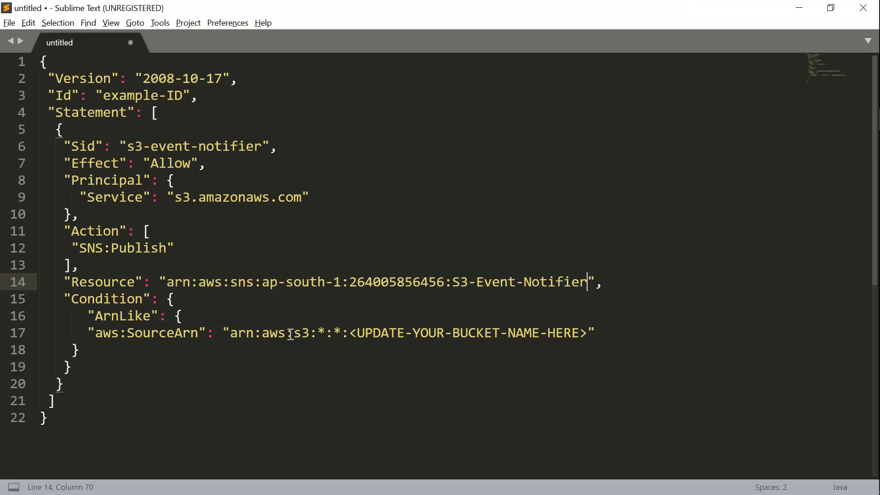
pyautogui.moveTo(233, 334); pyautogui.dragTo(587, 334)
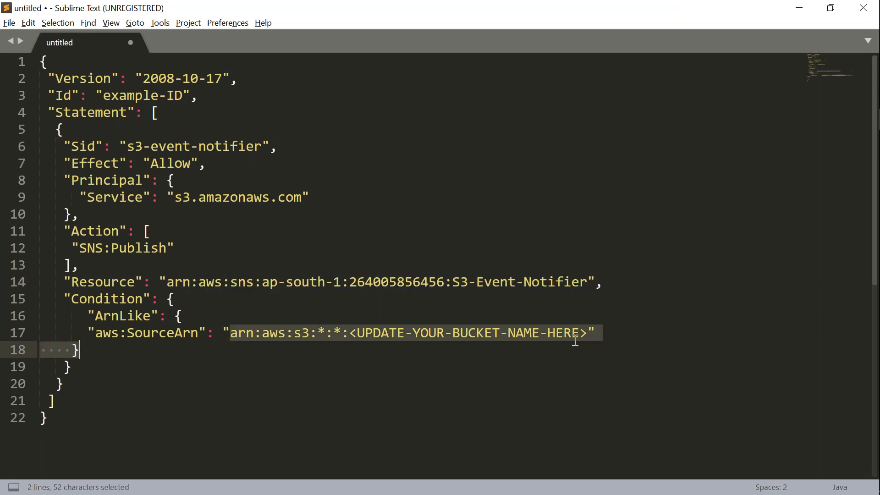
pyautogui.moveTo(349, 335); pyautogui.dragTo(591, 333)
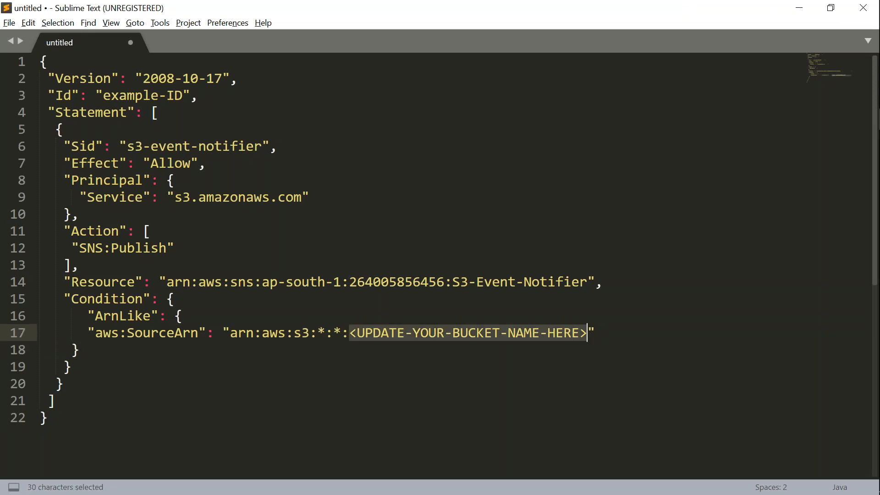
pyautogui.write('logz-output')
# Step: Copy the edited policy and save it as the S3-Event-Notifier topic policy
pyautogui.hotkey('ctrl', 'a')
pyautogui.hotkey('ctrl', 'c')
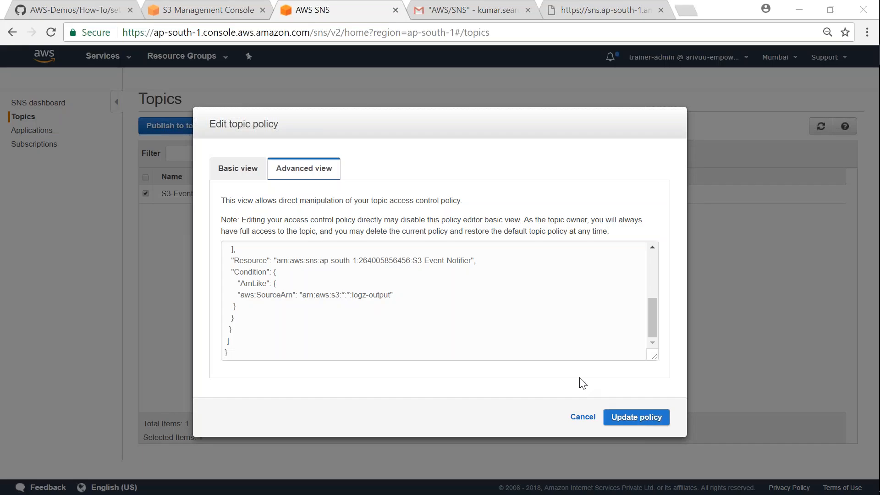
pyautogui.click(625, 422)
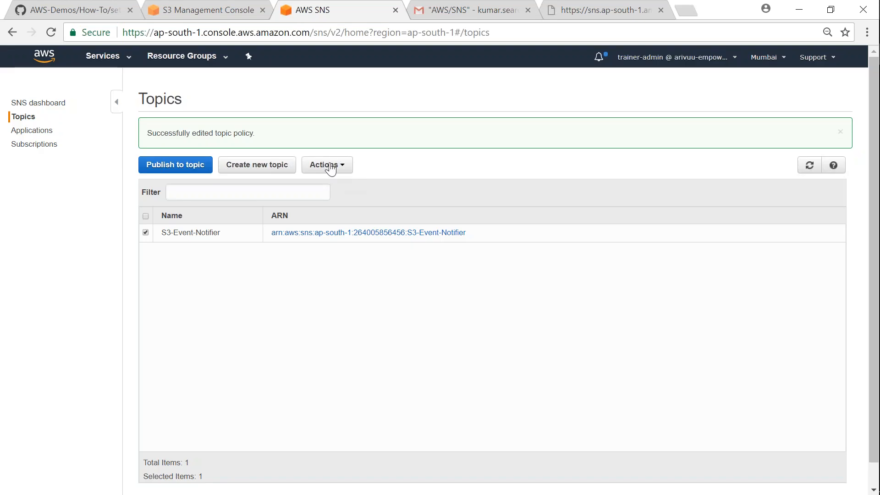
pyautogui.click(330, 170)
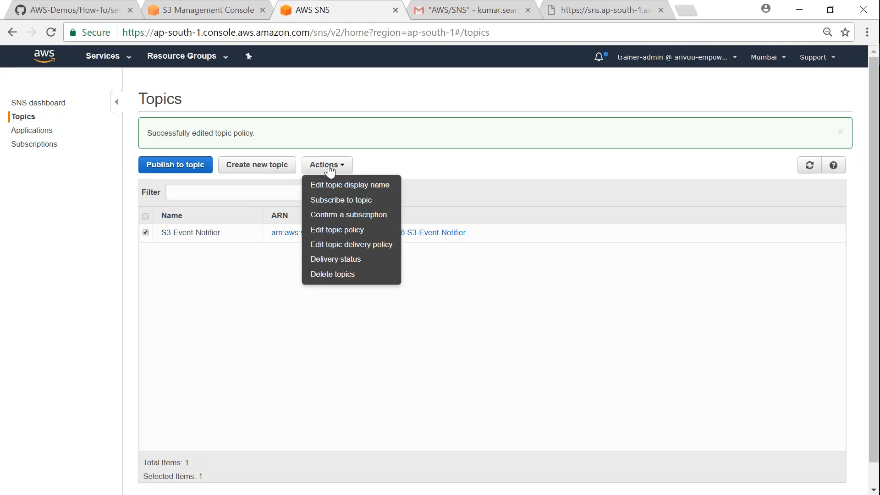
# Step: Subscribe the user's Gmail address to S3-Event-Notifier via the Email protocol and view subscriptions
pyautogui.click(330, 202)
pyautogui.click(613, 191)
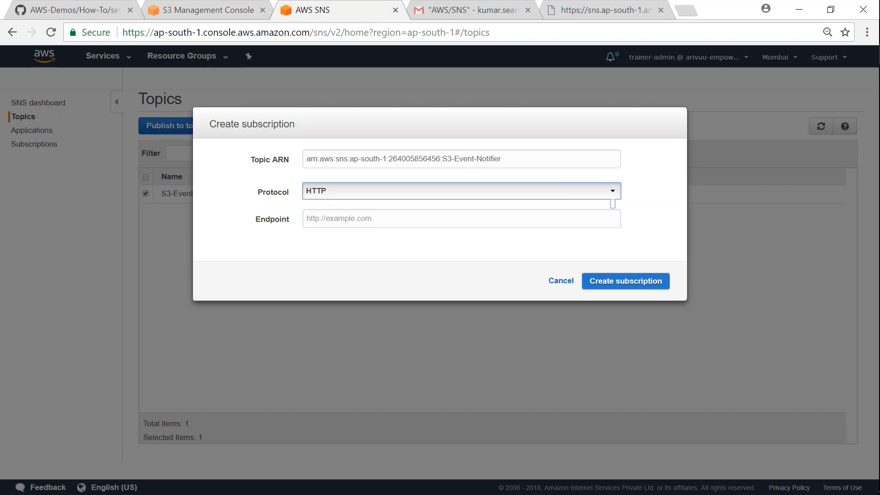
pyautogui.click(326, 240)
pyautogui.click(334, 218)
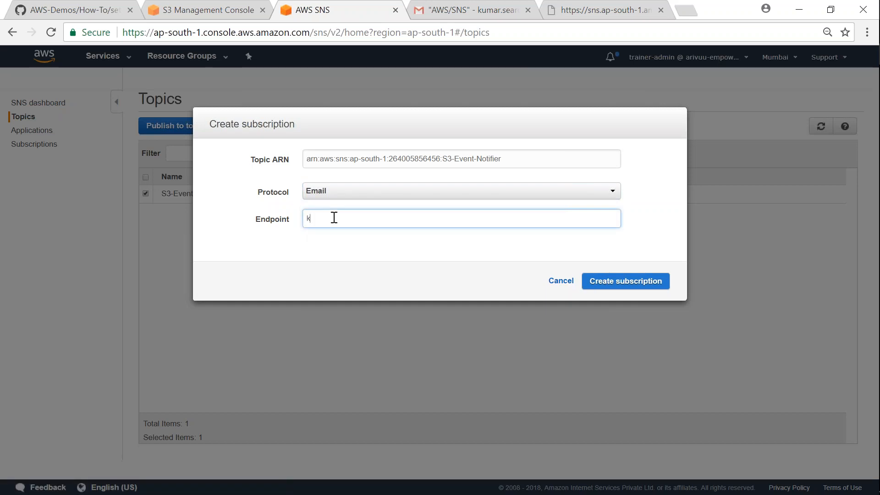
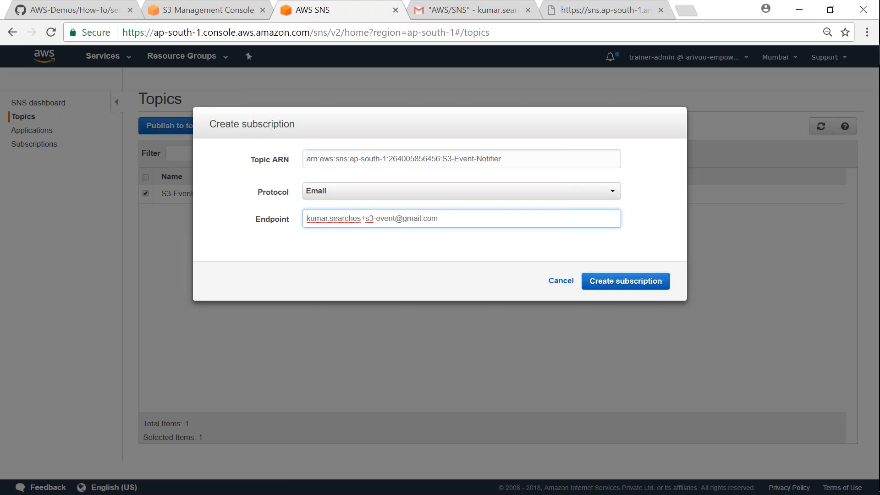
pyautogui.click(621, 283)
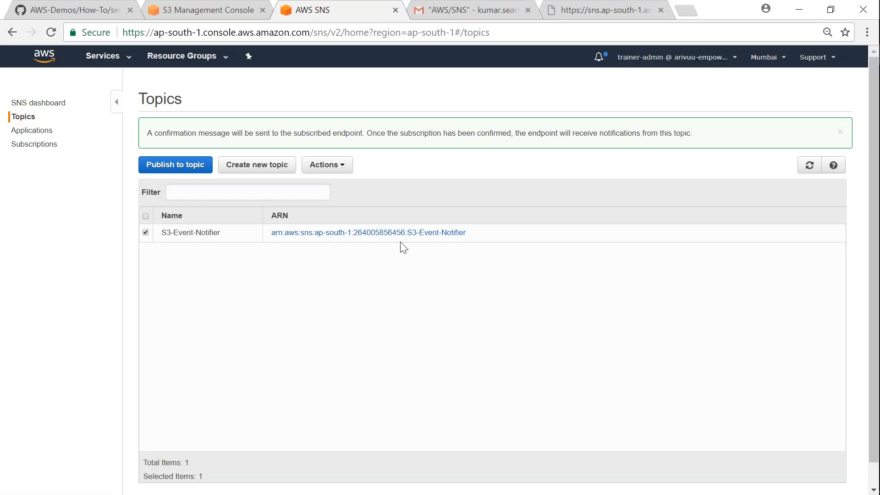
pyautogui.click(31, 144)
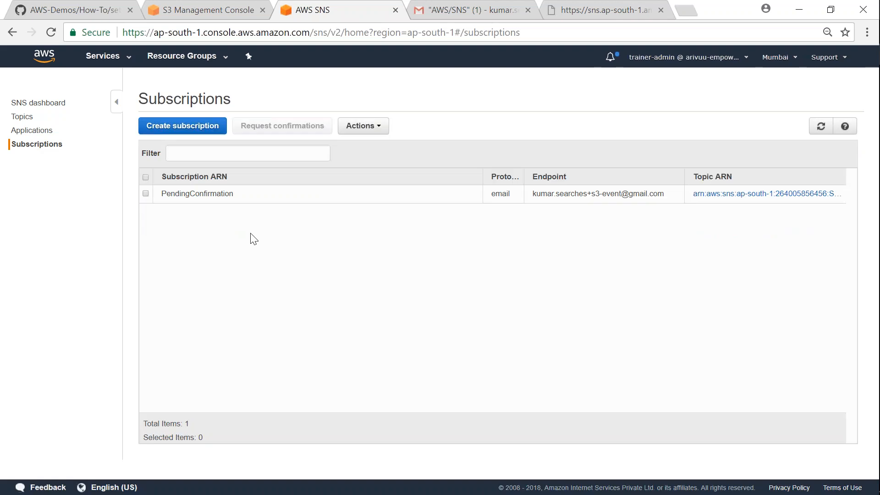
pyautogui.click(456, 14)
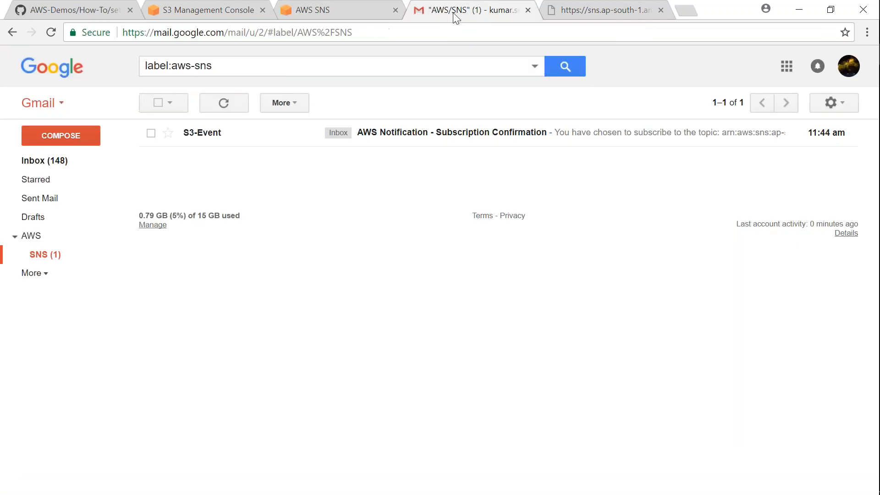
# Step: Confirm the SNS subscription from the confirmation email in Gmail
pyautogui.click(388, 136)
pyautogui.click(233, 248)
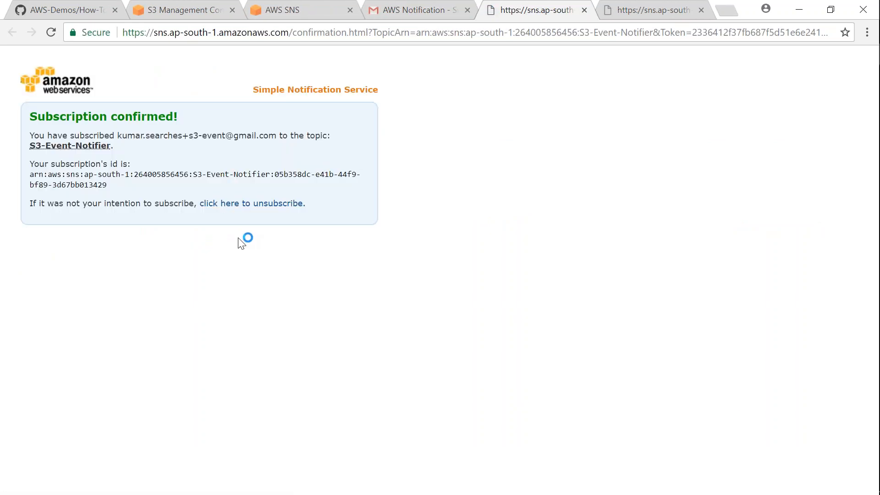
pyautogui.moveTo(118, 116); pyautogui.dragTo(179, 118)
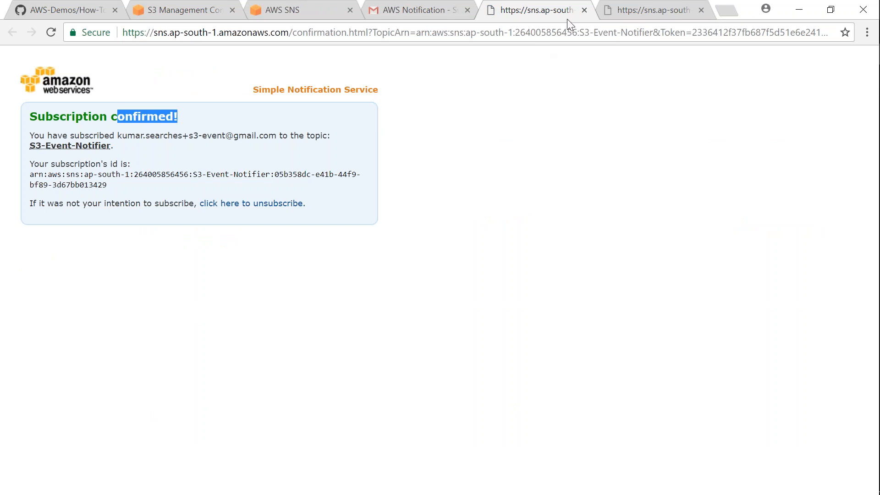
# Step: Close both confirmation pages, trash the confirmation email, and return to the logz-output bucket
pyautogui.click(585, 10)
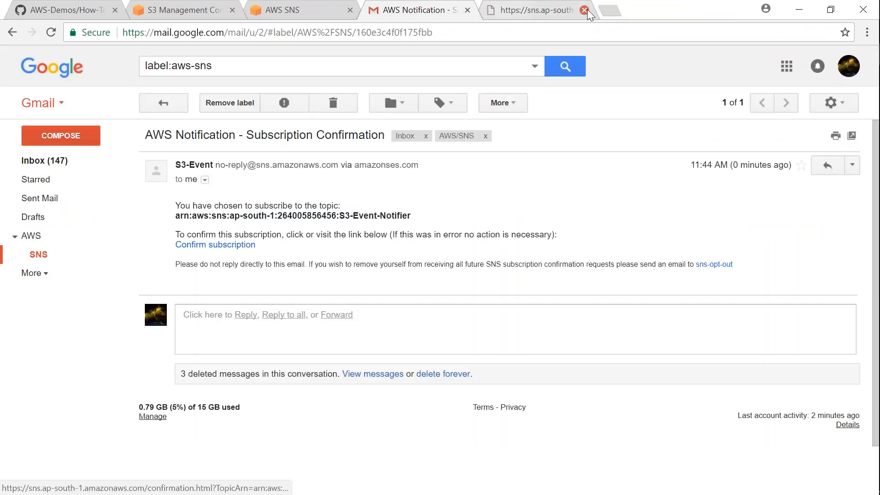
pyautogui.click(585, 10)
pyautogui.click(333, 103)
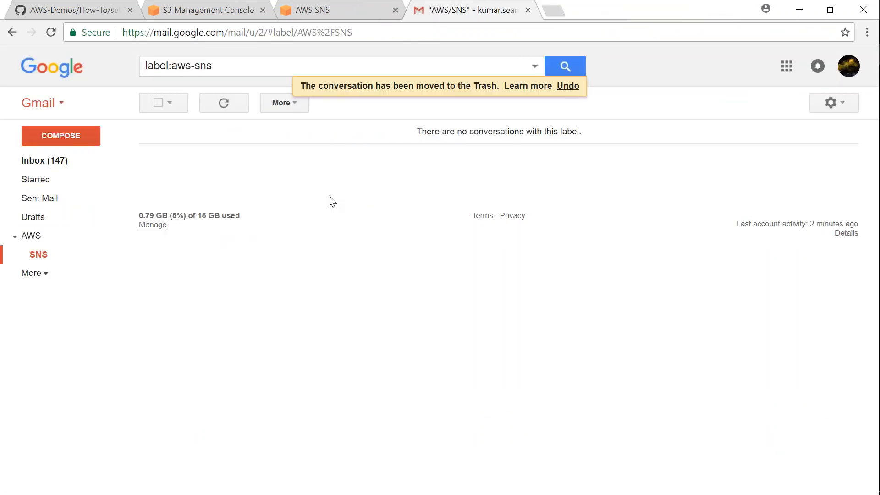
pyautogui.click(192, 9)
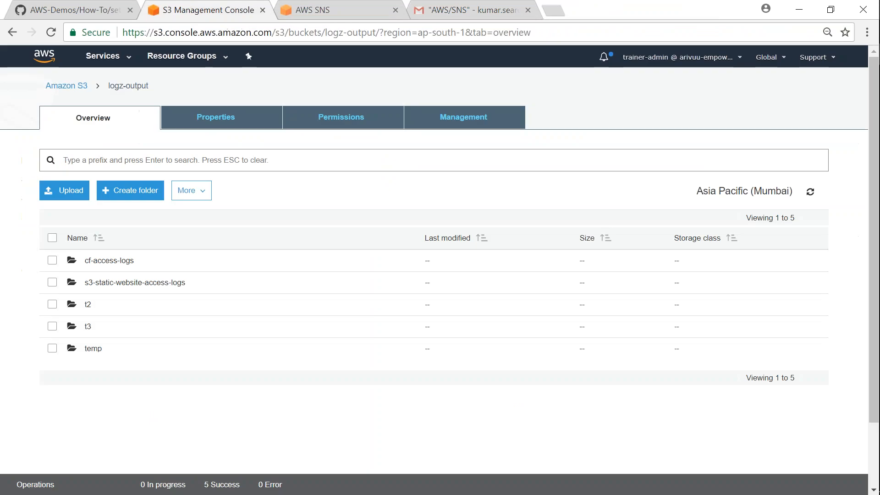
# Step: In the bucket's Properties > Events, delete the existing event notification
pyautogui.click(215, 117)
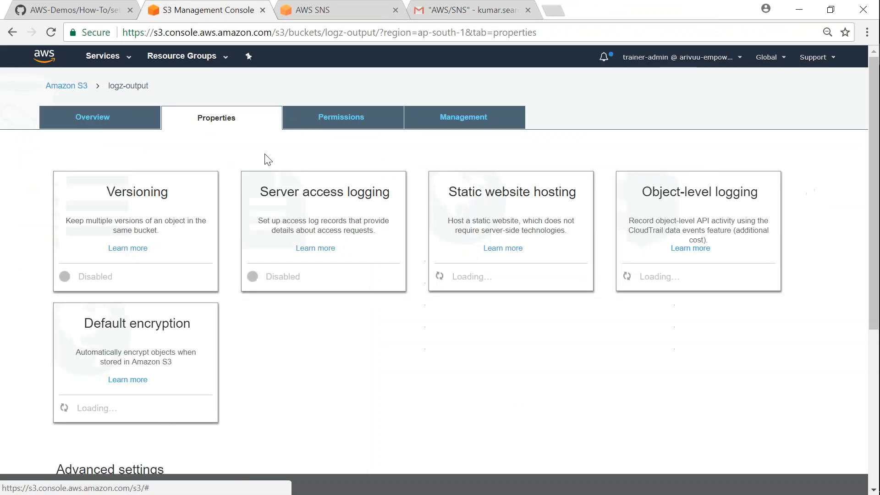
pyautogui.scroll(-5, 546, 384)
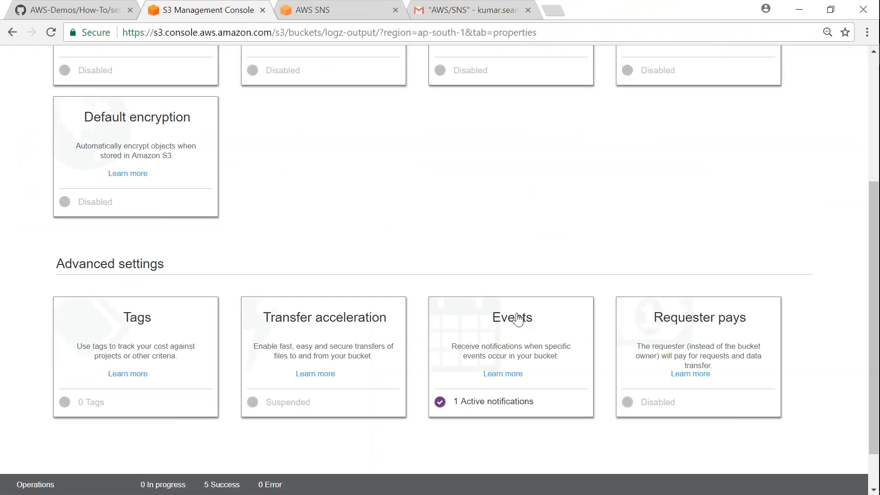
pyautogui.click(516, 317)
pyautogui.click(461, 173)
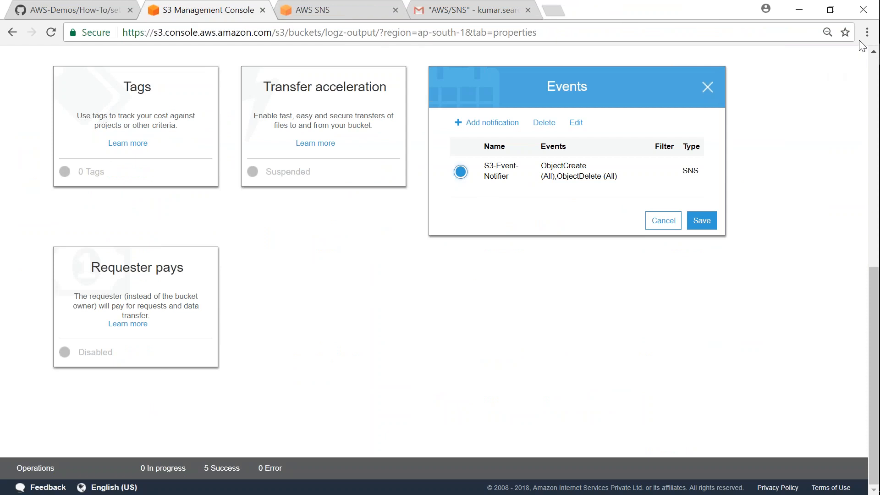
pyautogui.click(546, 124)
# Step: Add notification s3-event-notifier for ObjectCreate (All) and ObjectDelete (All), sent to SNS topic S3-Event-Notifier
pyautogui.click(492, 152)
pyautogui.click(496, 211)
pyautogui.write('s3-eve')
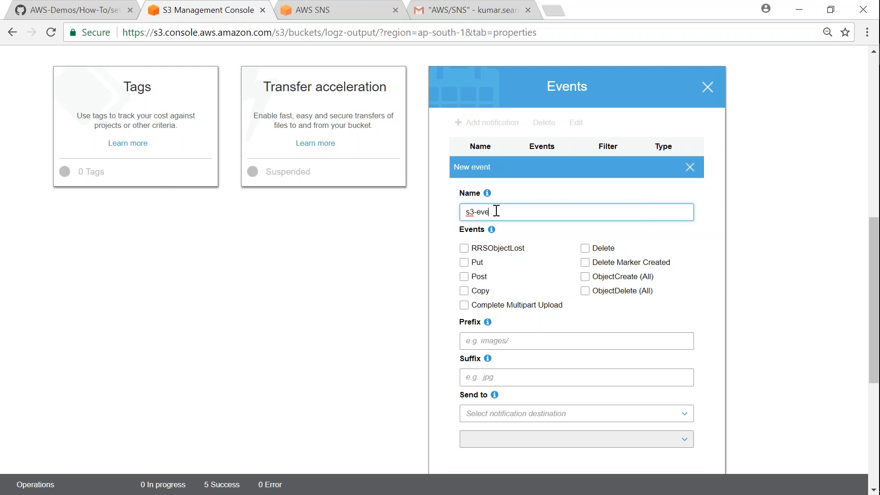
pyautogui.write('nt-notifier')
pyautogui.click(585, 276)
pyautogui.click(584, 290)
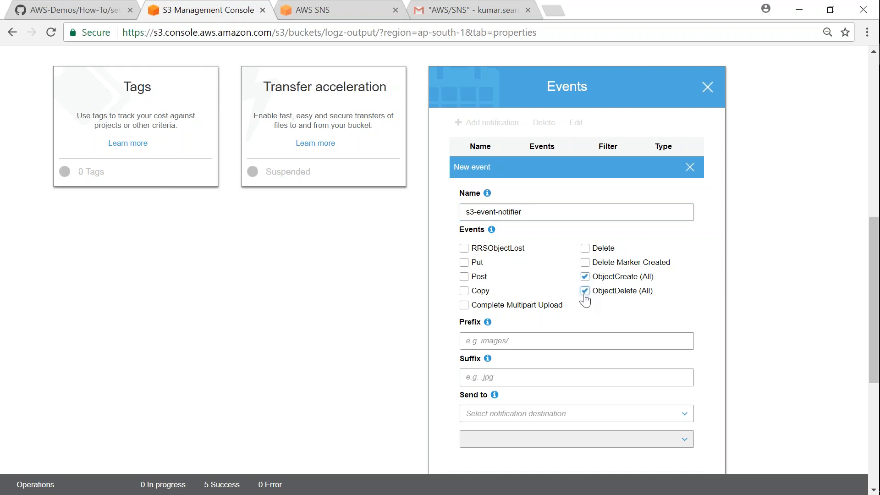
pyautogui.click(499, 418)
pyautogui.scroll(-1, 500, 414)
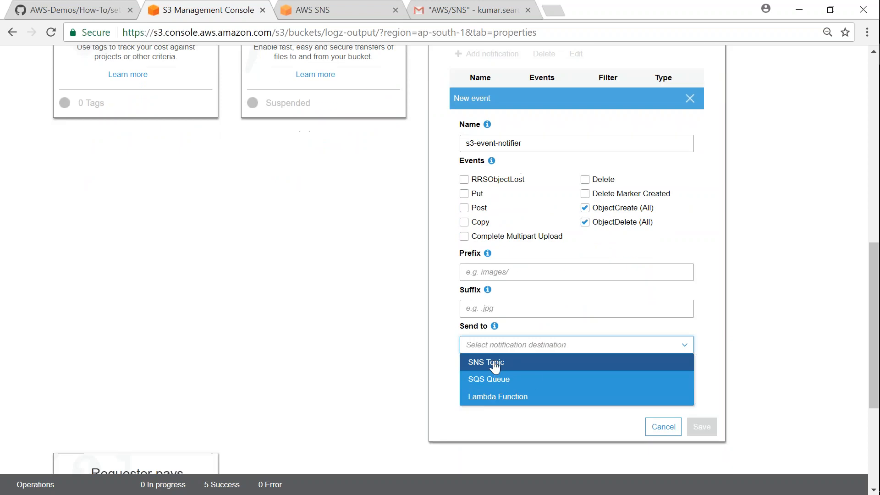
pyautogui.click(495, 363)
pyautogui.click(562, 385)
pyautogui.click(500, 406)
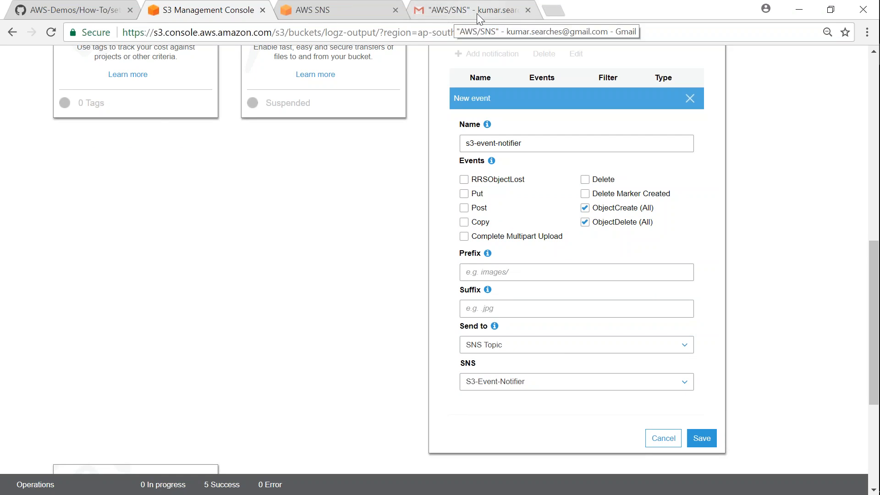
pyautogui.click(703, 440)
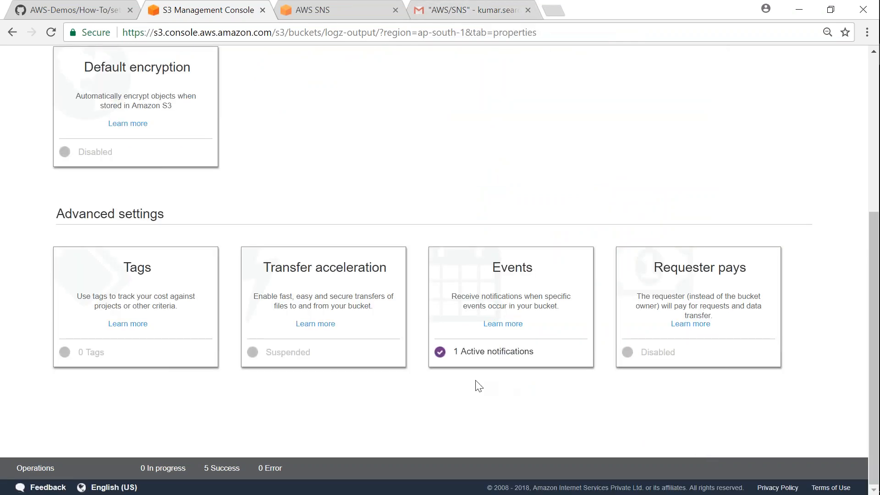
# Step: Check the s3:TestEvent notification email from logz-output in Gmail and move it to Trash
pyautogui.click(466, 12)
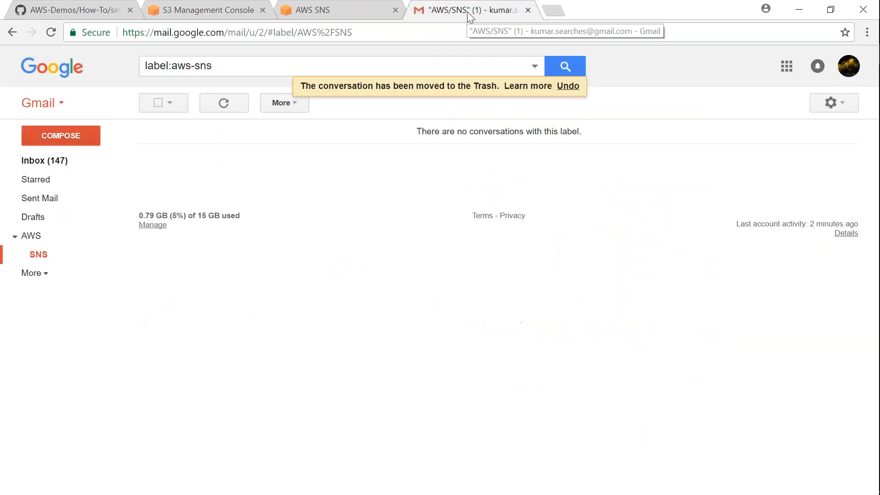
pyautogui.click(414, 136)
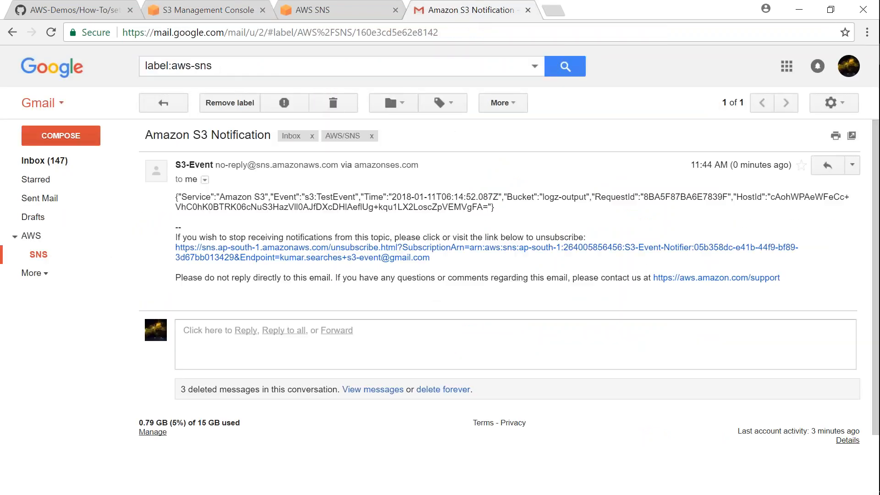
pyautogui.moveTo(305, 196); pyautogui.dragTo(356, 197)
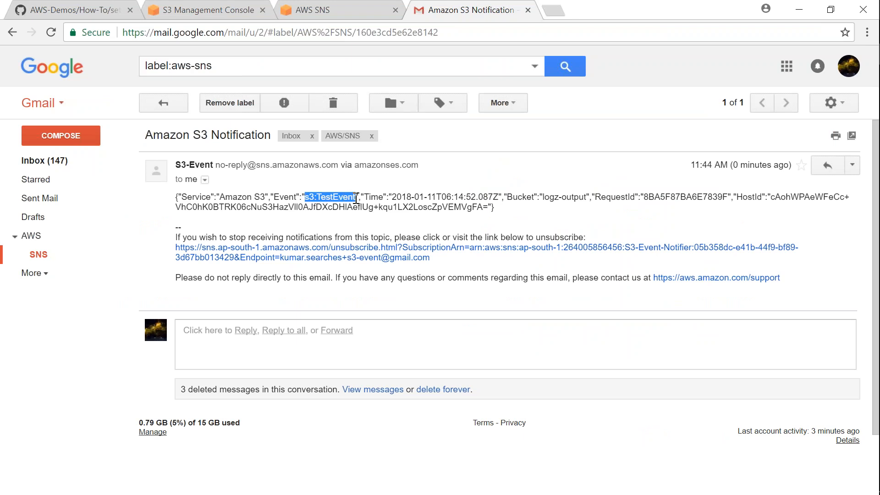
pyautogui.click(339, 102)
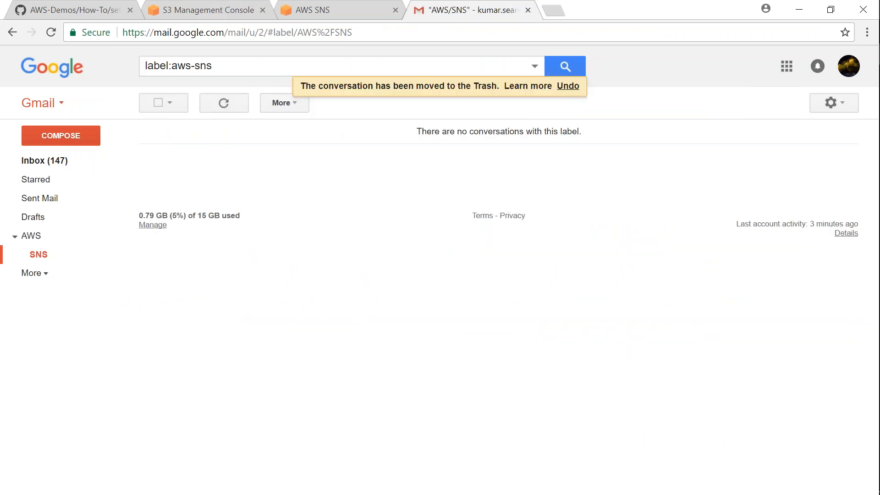
pyautogui.click(211, 10)
# Step: Open the logz-output object list on the Overview tab and start uploading Picture2.jpg
pyautogui.scroll(5, 440, 275)
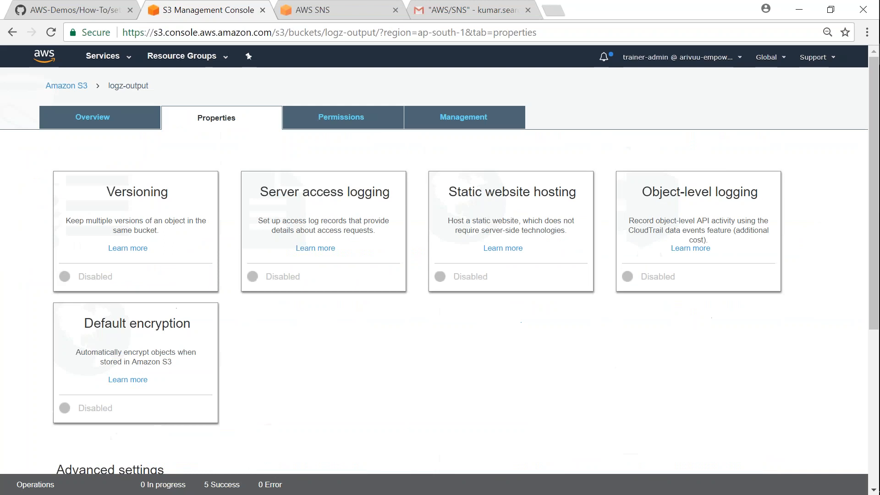
pyautogui.click(100, 117)
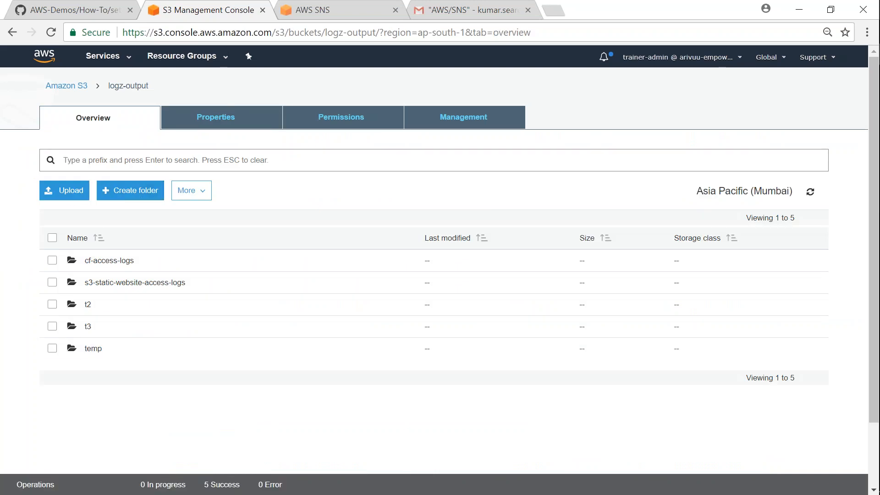
pyautogui.click(70, 191)
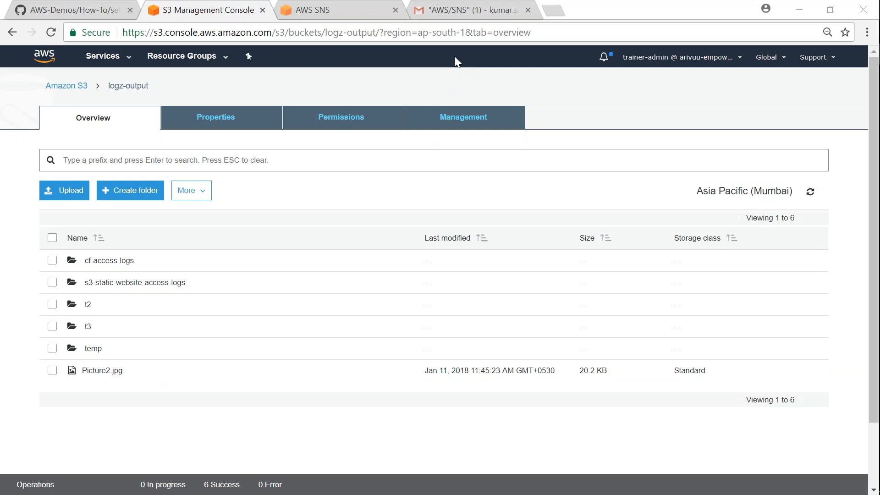
# Step: Check the Gmail notification shows ObjectCreated:Put for Picture2.jpg in logz-output, then trash it
pyautogui.click(468, 11)
pyautogui.click(415, 133)
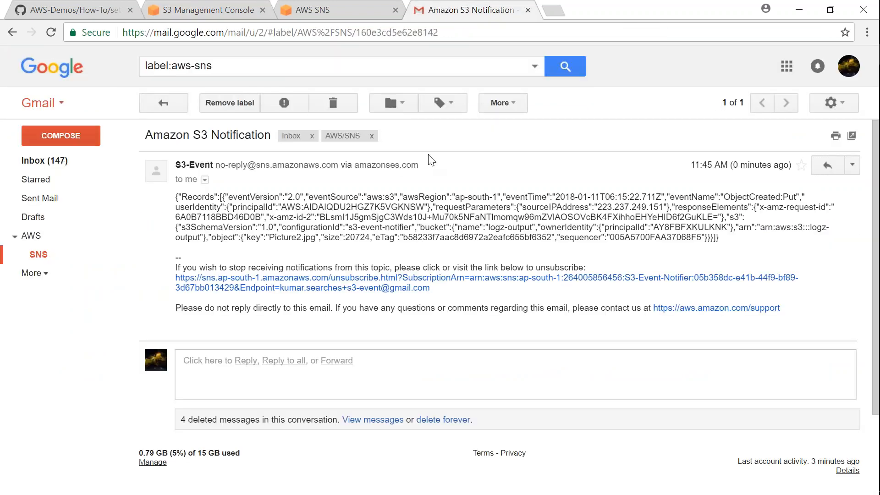
pyautogui.moveTo(466, 230); pyautogui.dragTo(532, 230)
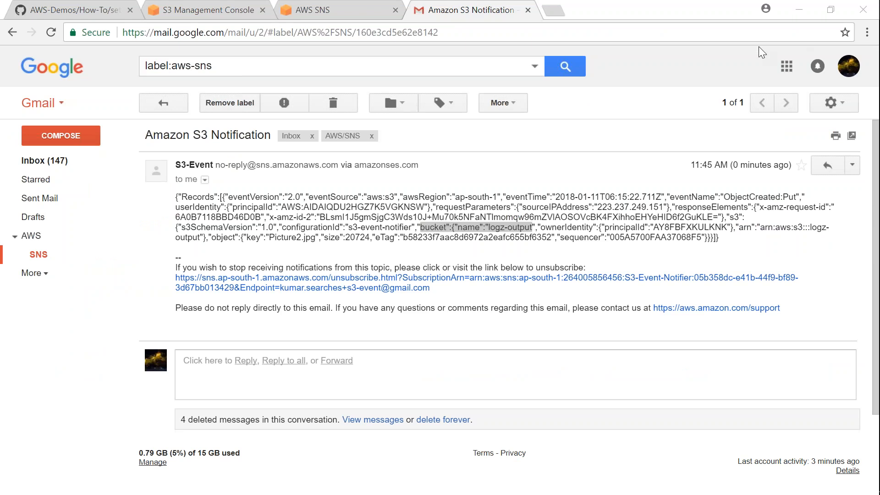
pyautogui.moveTo(211, 237); pyautogui.dragTo(317, 237)
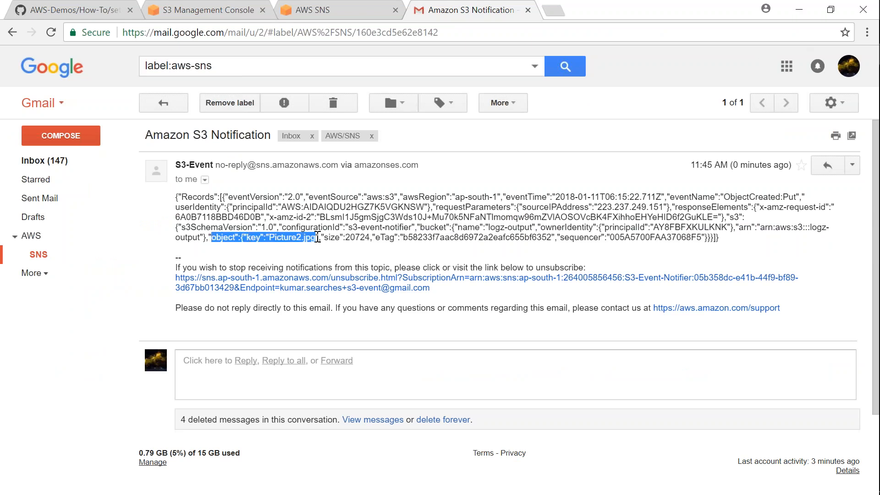
pyautogui.click(333, 103)
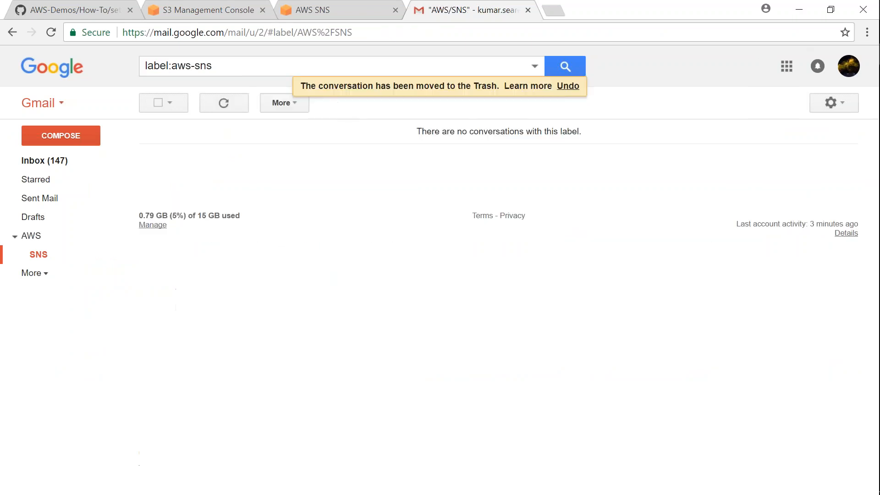
pyautogui.click(190, 14)
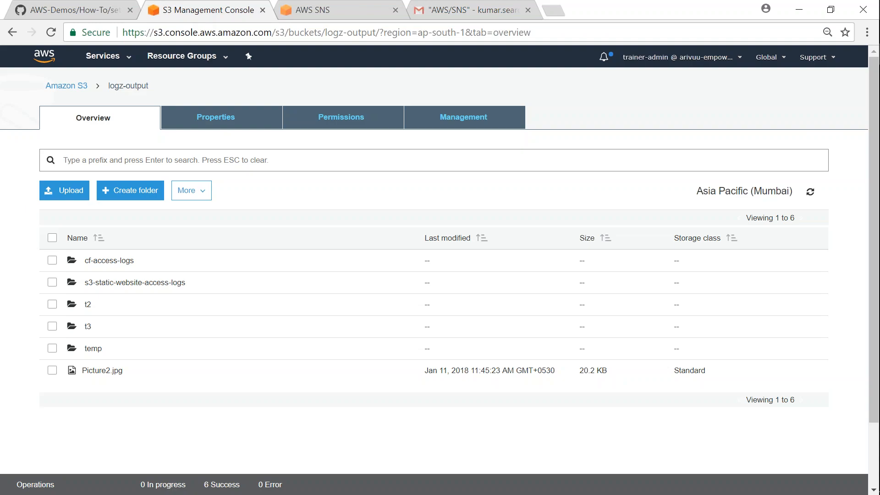
# Step: Upload som50promo2.jpeg (32.3 KB) as a second object into logz-output
pyautogui.click(68, 194)
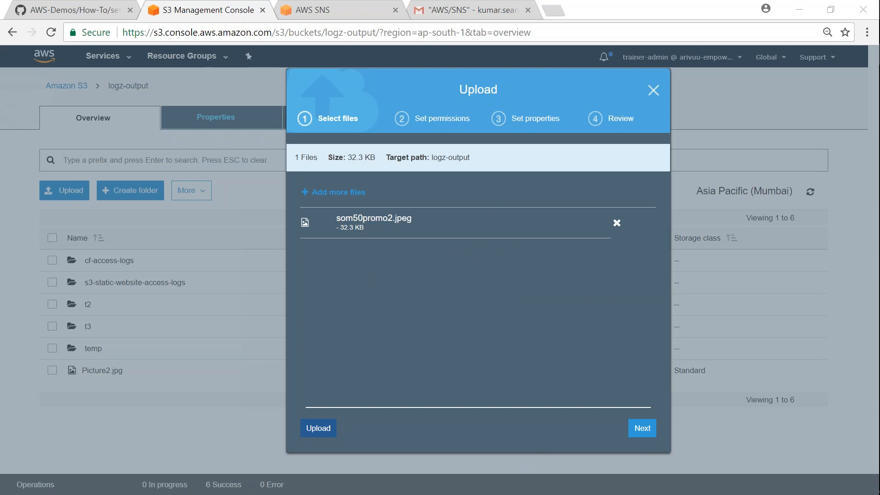
pyautogui.click(325, 430)
pyautogui.click(325, 430)
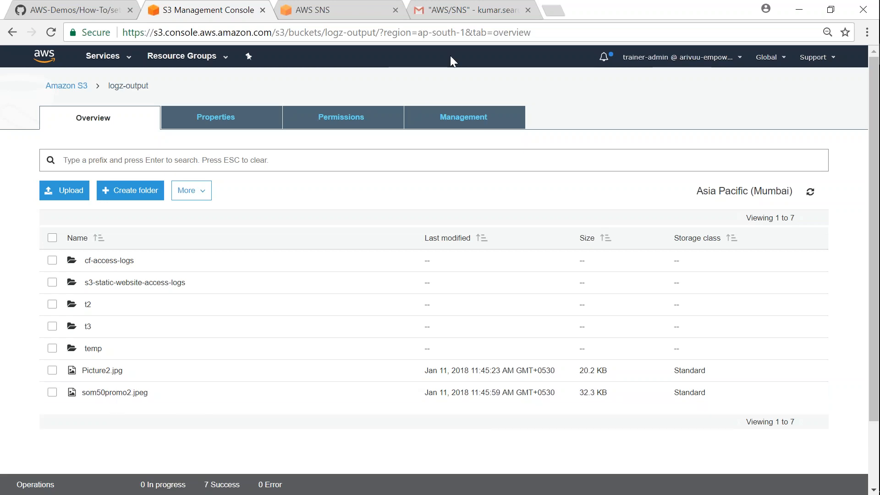
# Step: Confirm the S3-Event email lists bucket logz-output and key som50promo2.jpeg for ObjectCreated:Put
pyautogui.click(472, 12)
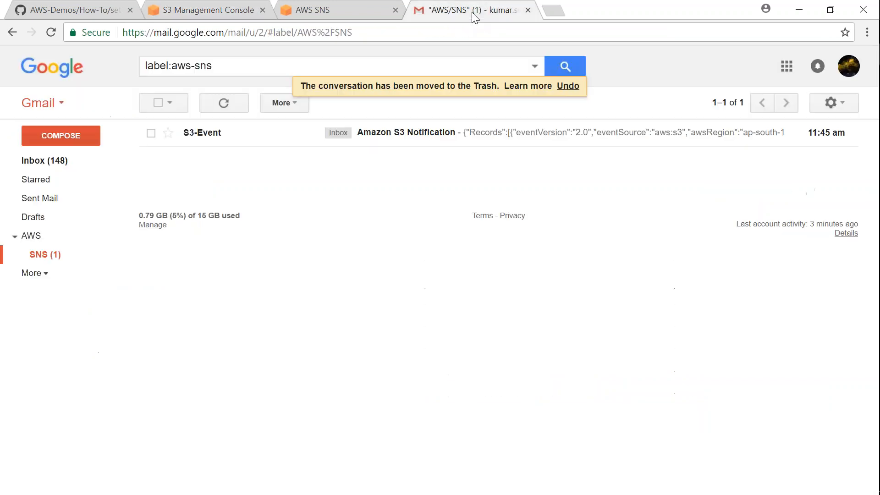
pyautogui.click(425, 136)
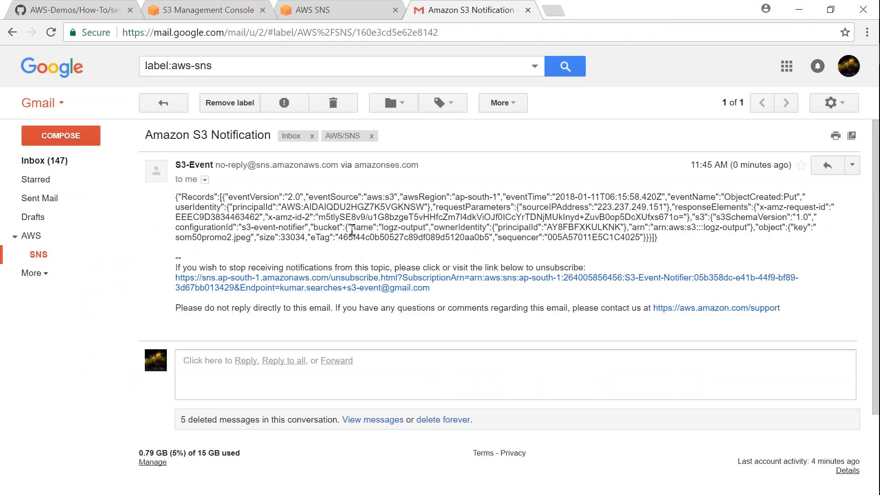
pyautogui.moveTo(352, 232); pyautogui.dragTo(424, 229)
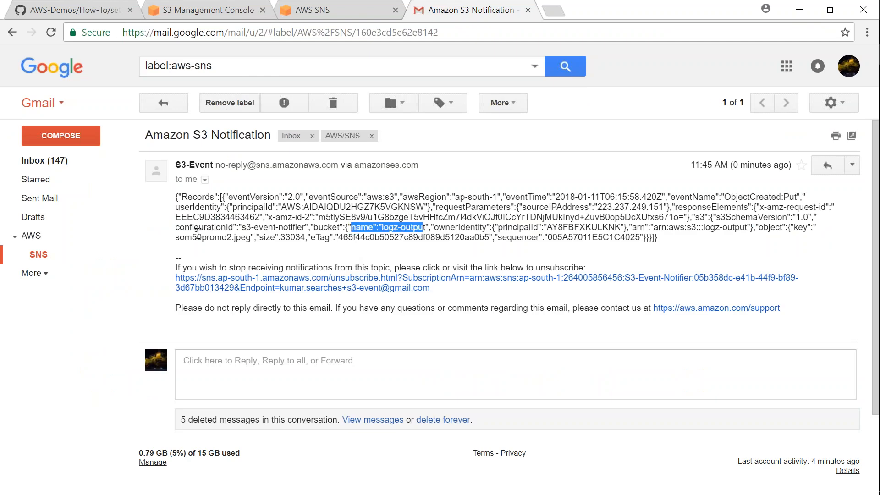
pyautogui.moveTo(179, 237); pyautogui.dragTo(246, 238)
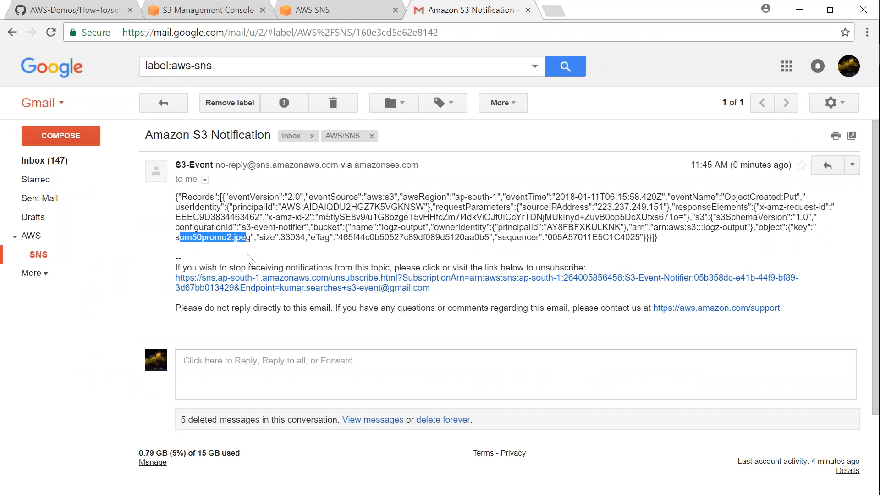
pyautogui.click(92, 8)
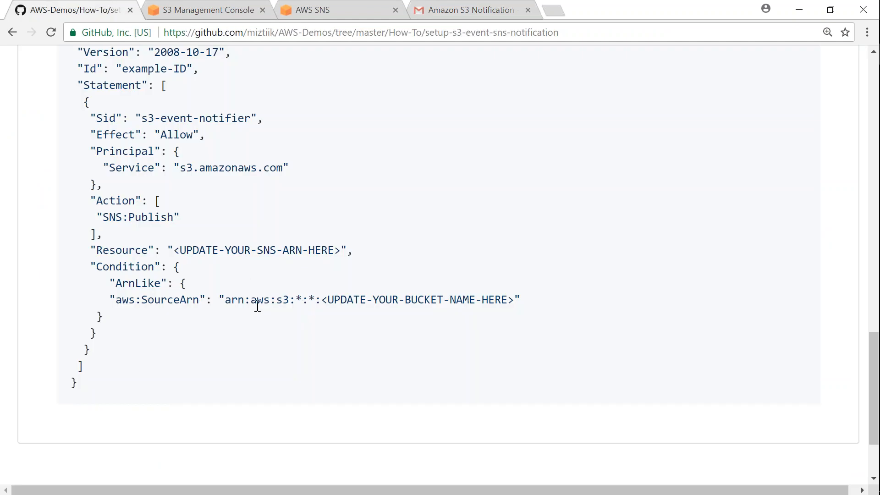